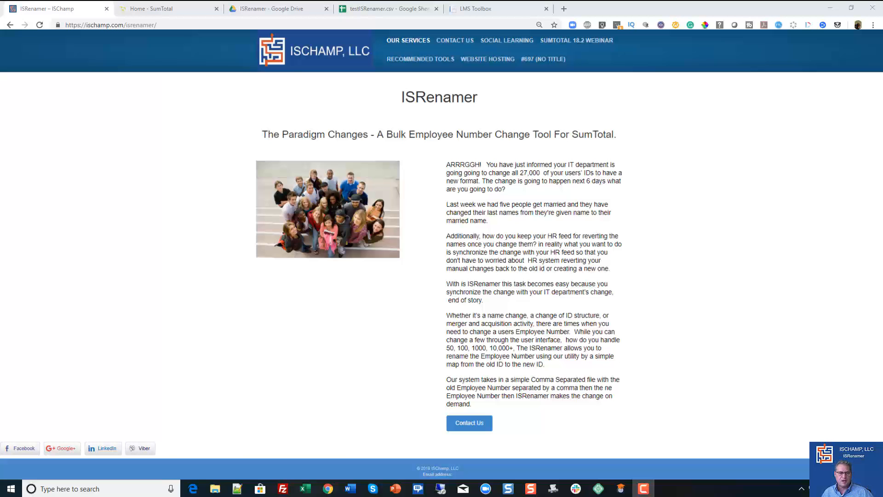
- Switch to SumTotal, open the All Users administration list and search for "rename"
left_click(194, 8)
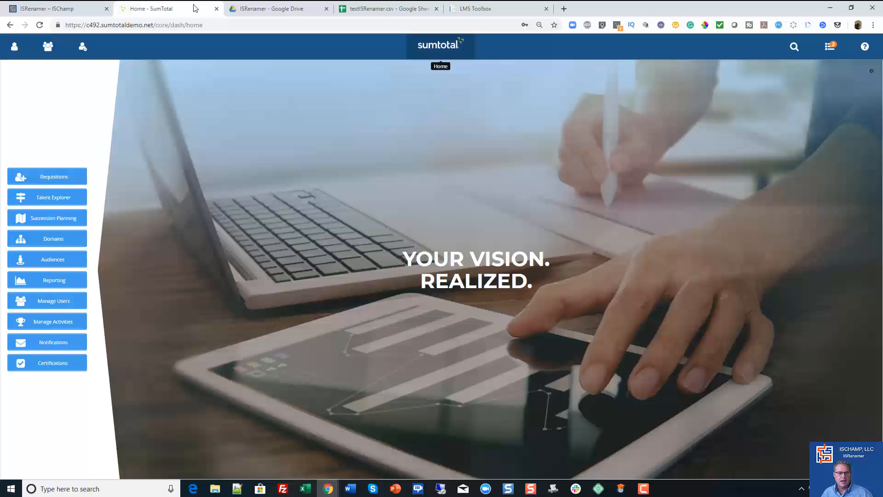
left_click(82, 46)
left_click(48, 93)
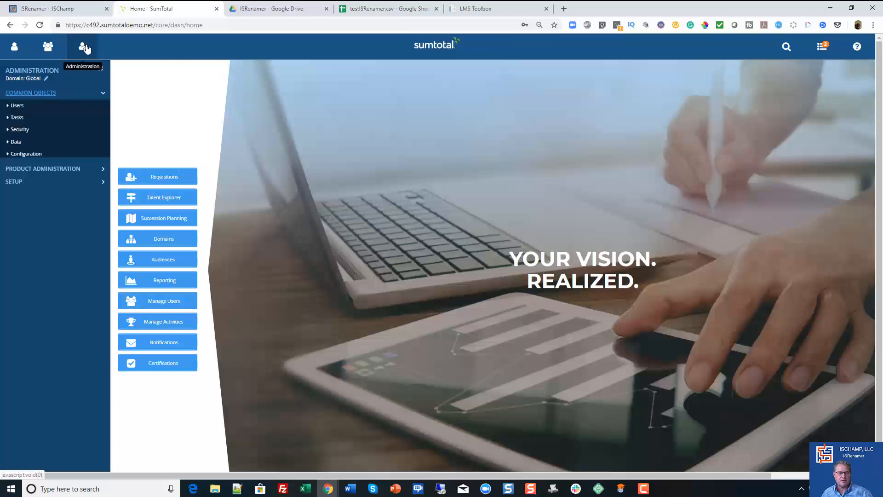
left_click(19, 107)
left_click(24, 115)
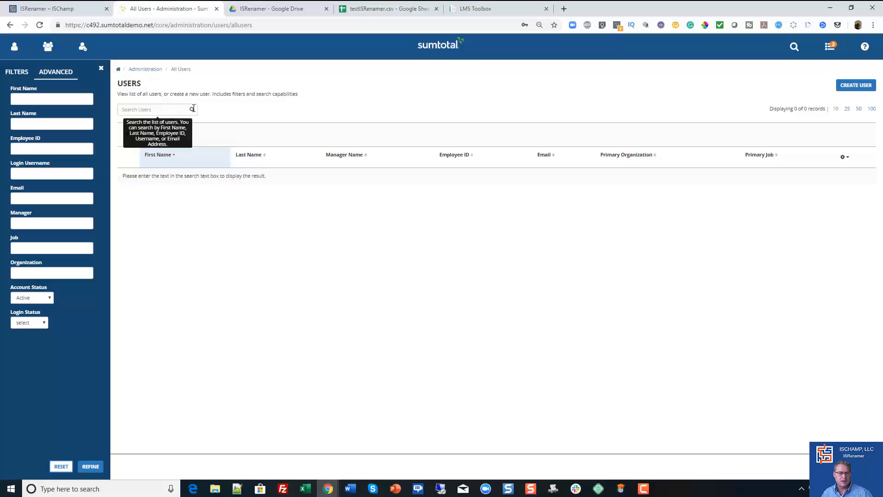
left_click(159, 109)
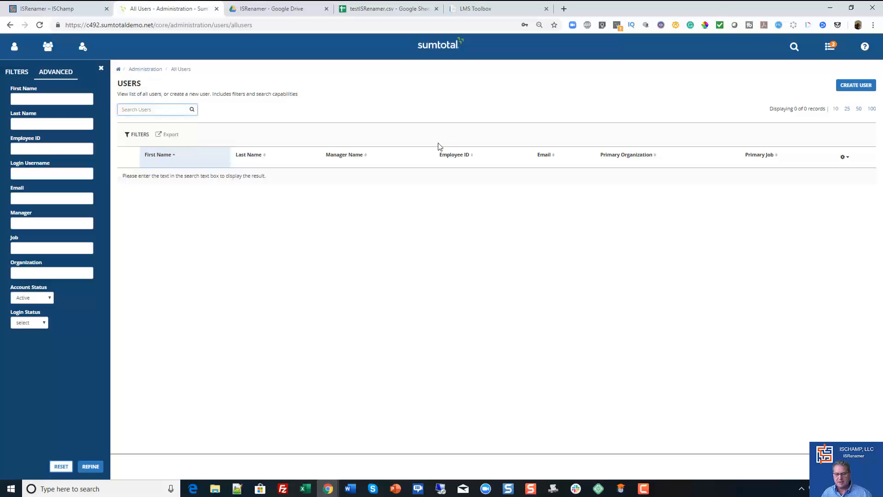
type("rename")
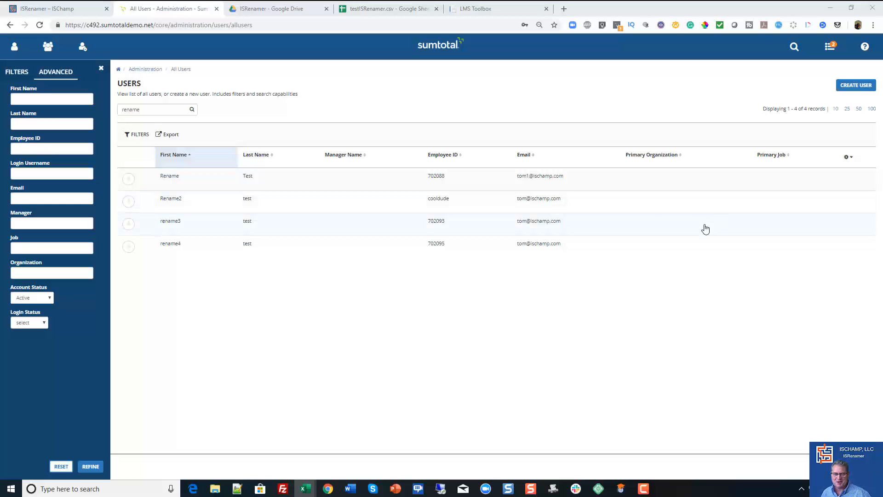
- Open the Rename2 user's account and personal details, copying the user's old ID from cell A2 of testISRenamer.csv in Excel
left_click(127, 202)
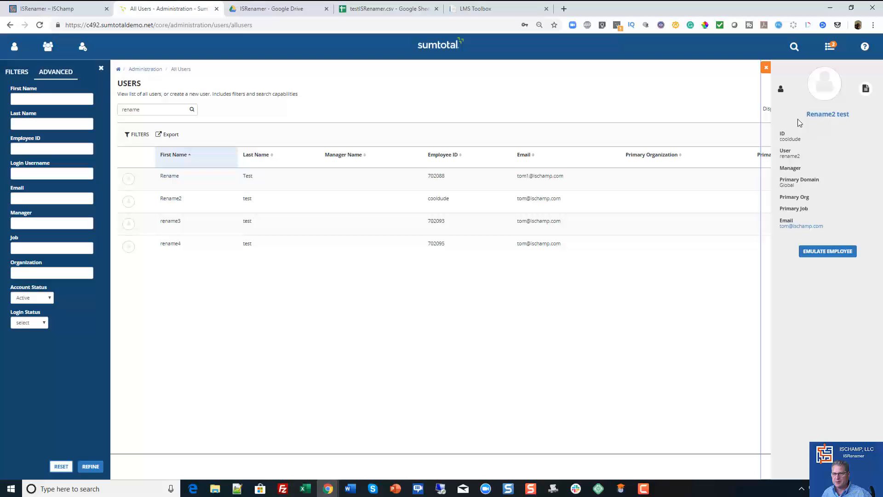
left_click(780, 88)
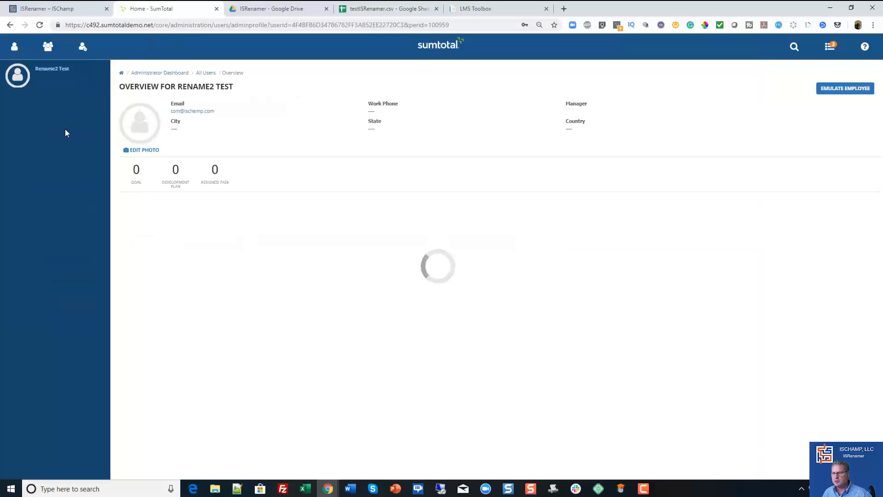
key("alt+Tab")
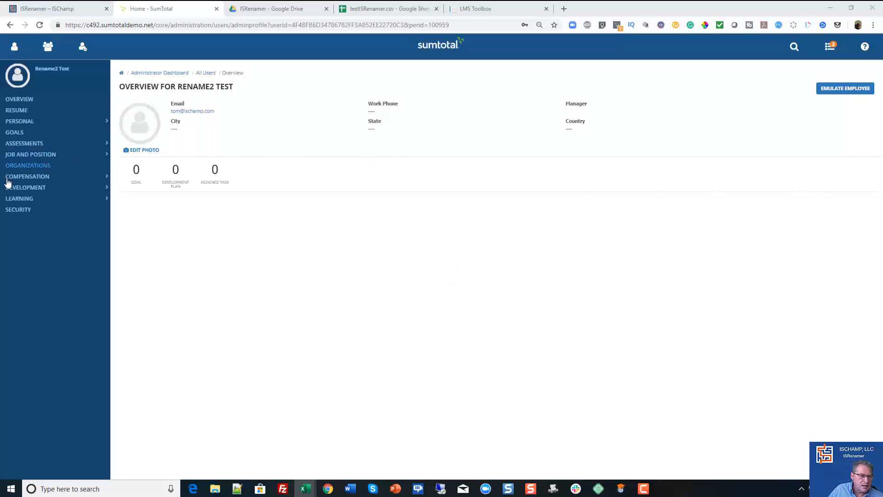
left_click(22, 121)
left_click(33, 136)
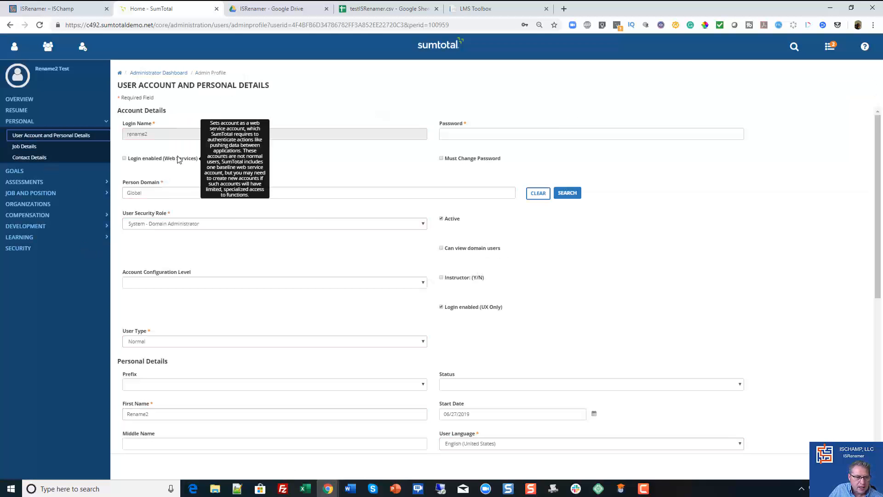
- Replace the Rename2 user's Employee ID "cooldude" with the old ID copied from the Excel mapping file
scroll(187, 318, "down", 2)
scroll(188, 324, "down", 2)
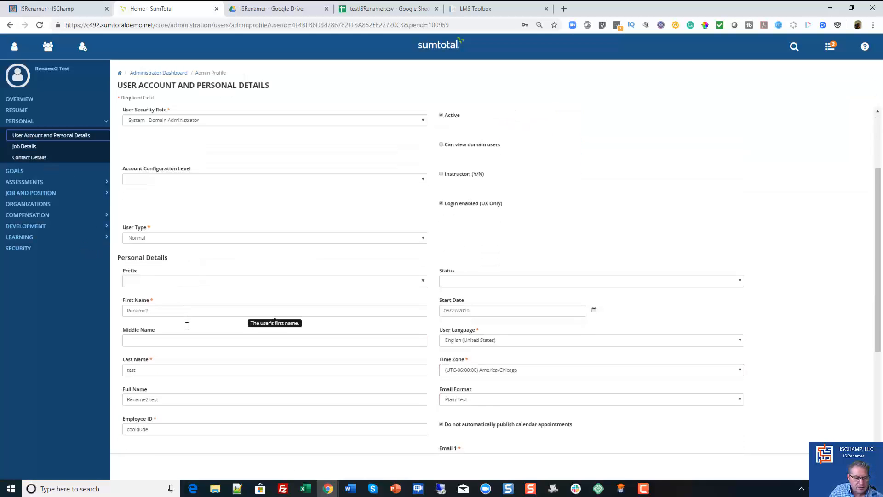
scroll(179, 330, "down", 1)
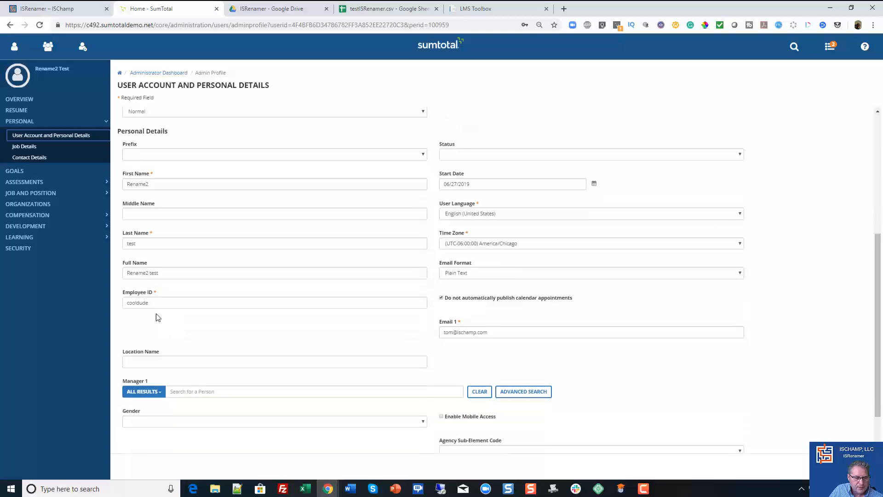
double_click(124, 303)
right_click(134, 306)
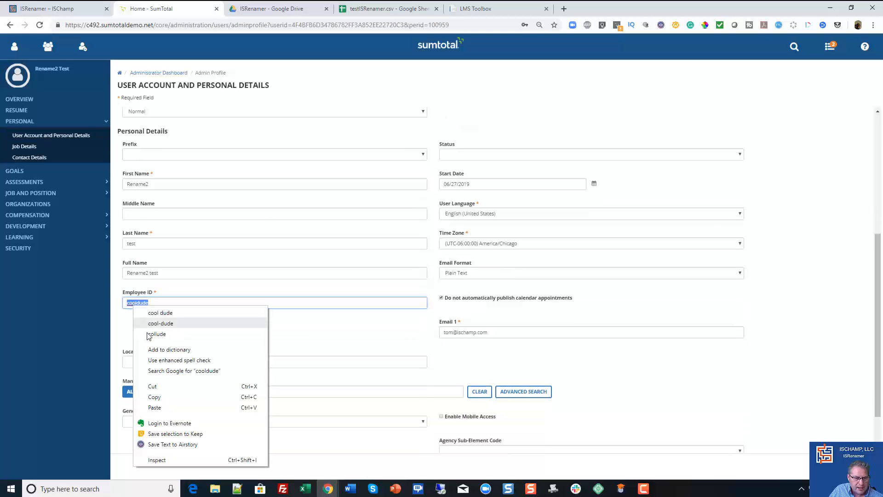
left_click(154, 407)
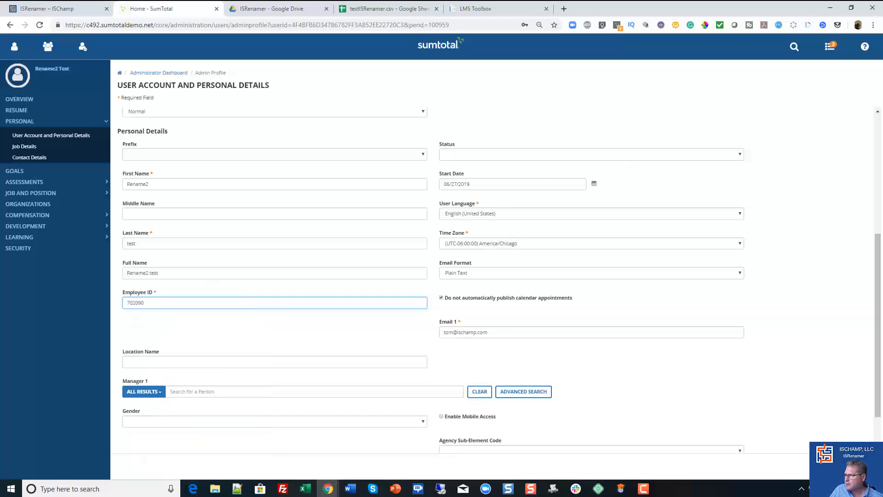
- Examine the old IDs in column A and the new IDs in column B of testISRenamer.csv in Excel
left_click_drag(882, 55, 882, 148)
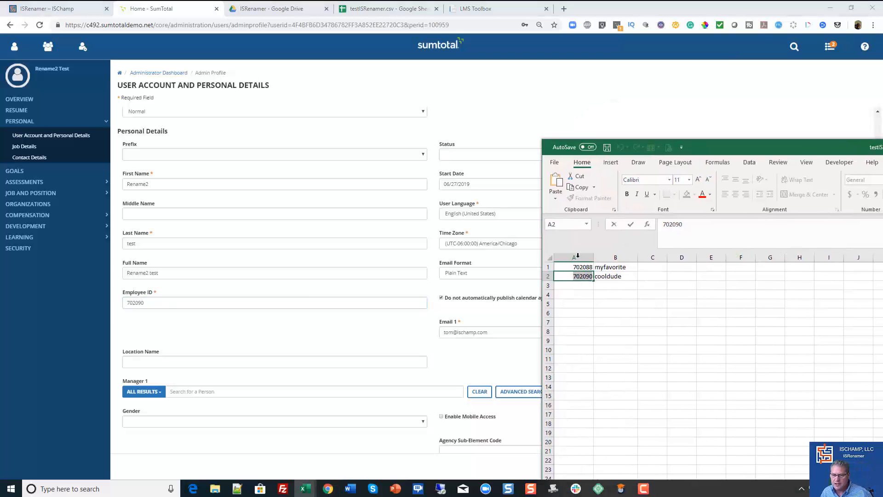
left_click(577, 255)
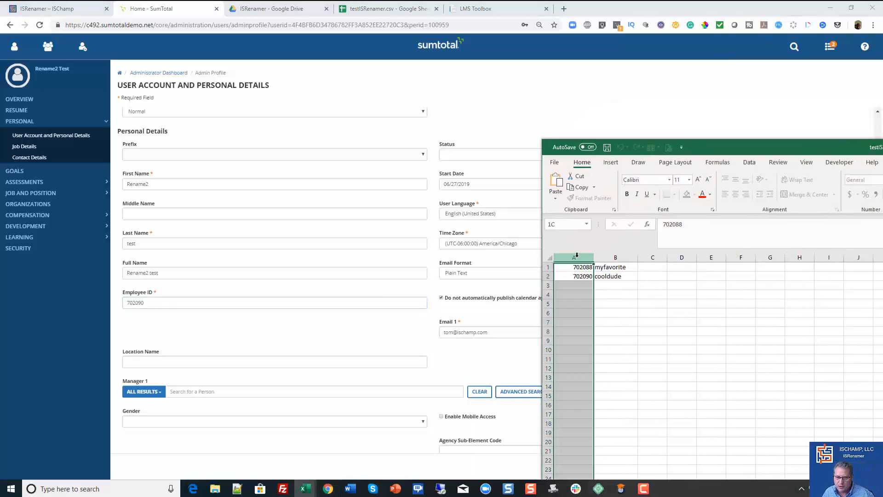
left_click(621, 253)
left_click(580, 258)
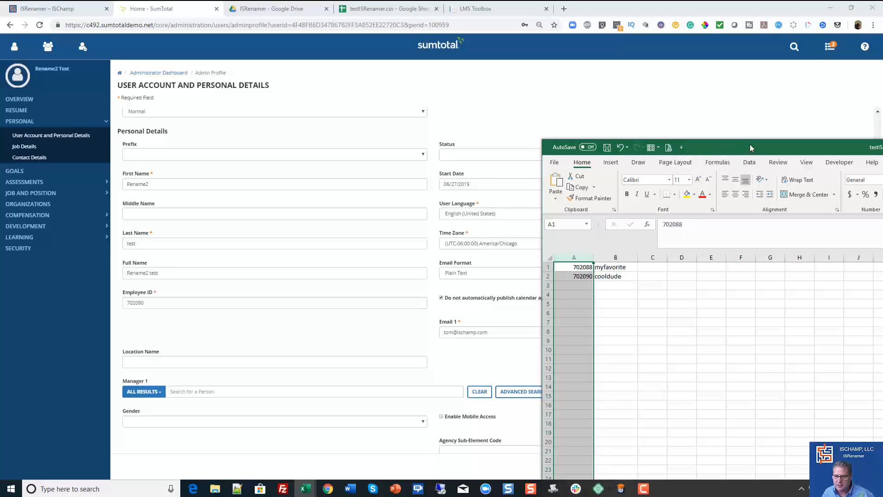
left_click_drag(740, 145, 581, 122)
left_click_drag(787, 118, 882, 102)
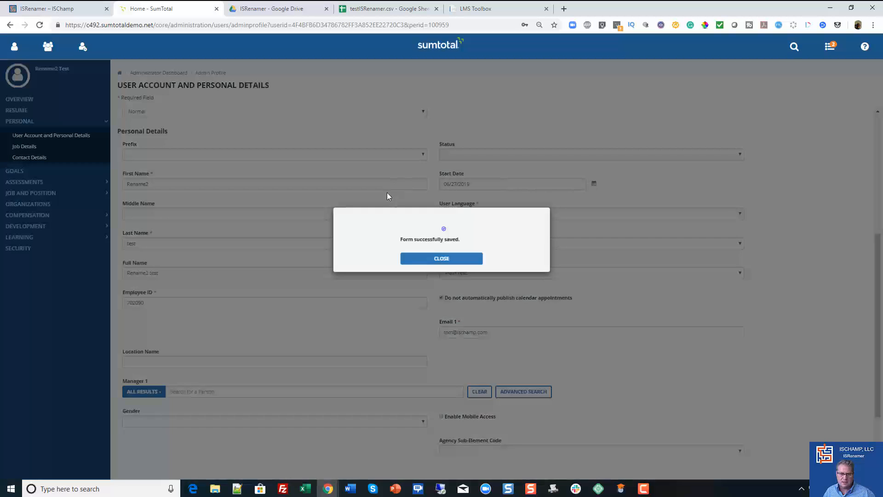
- Finish saving the user's account details and return to the All Users list
left_click(440, 261)
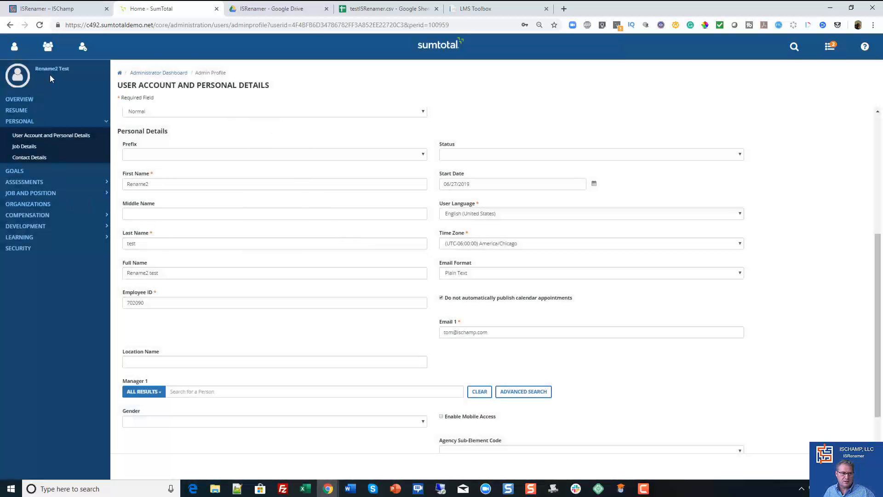
left_click(83, 47)
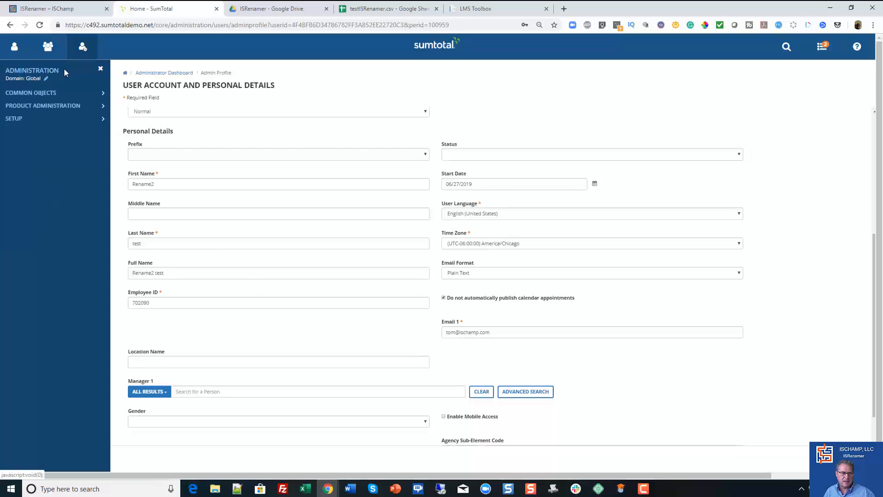
left_click(31, 93)
left_click(23, 106)
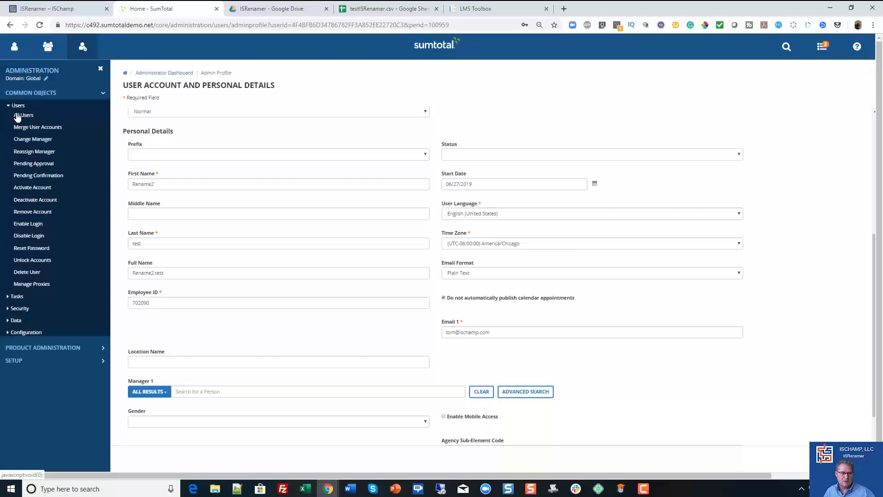
left_click(23, 116)
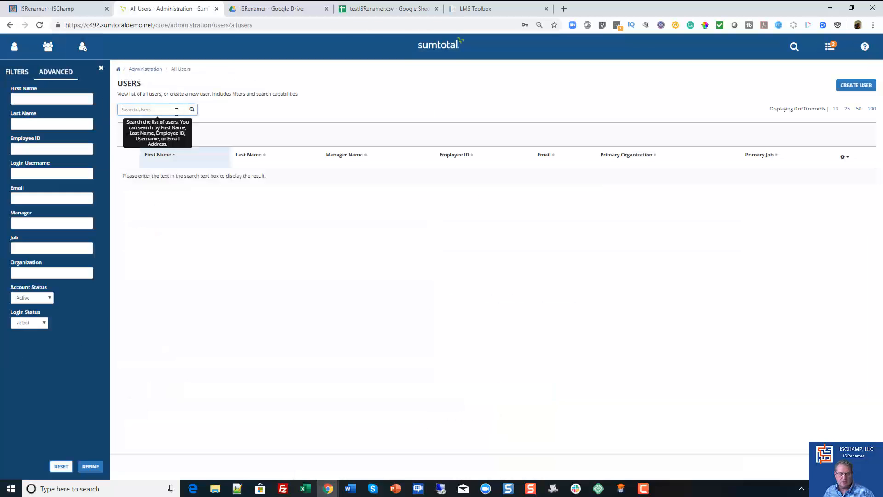
- Search the users for "rename" and compare their employee IDs with the mapping in Excel
type("rea")
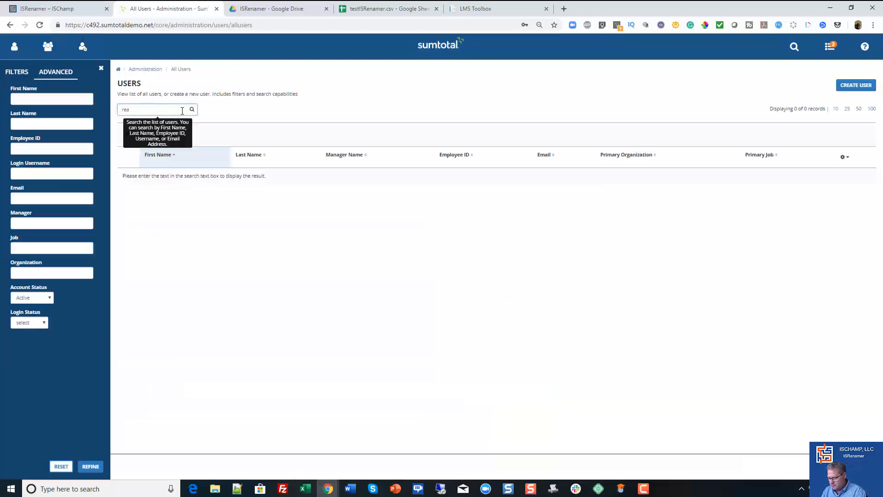
type("nme")
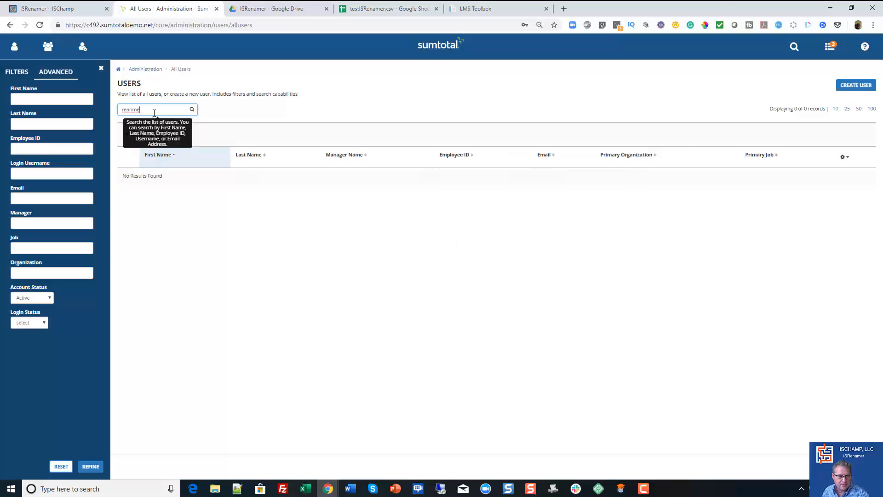
key("ctrl+a")
type("re")
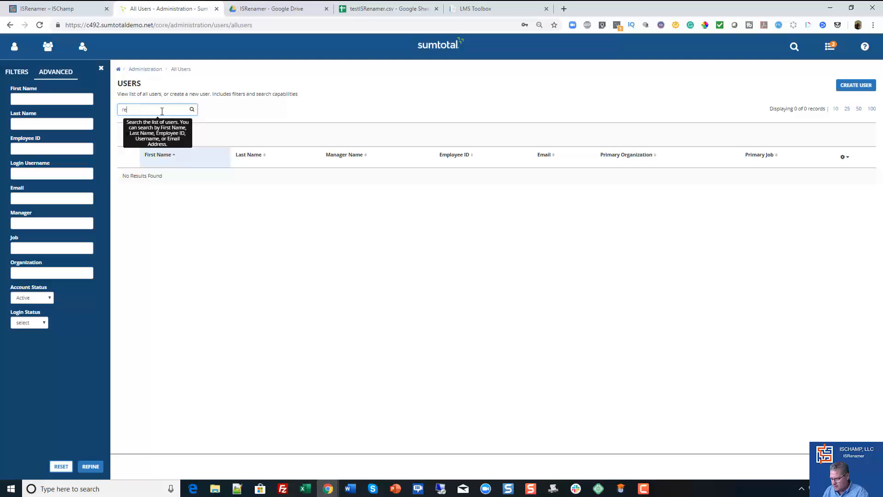
type("name")
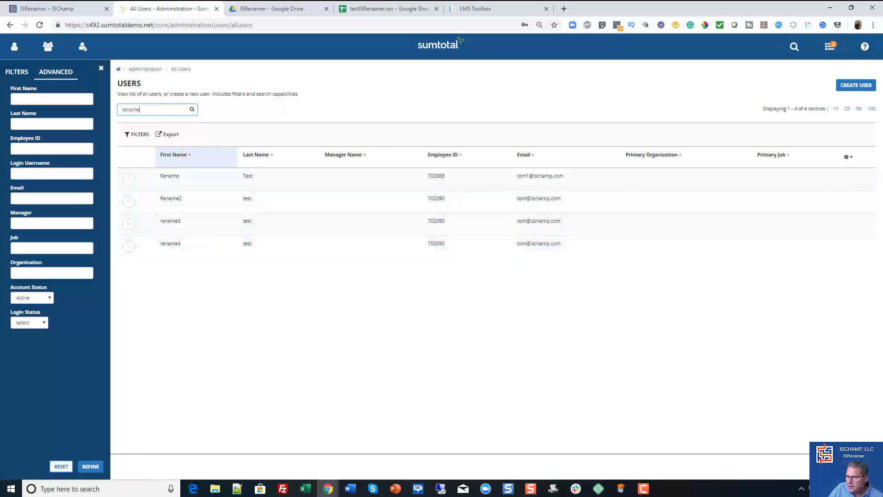
left_click_drag(882, 57, 815, 61)
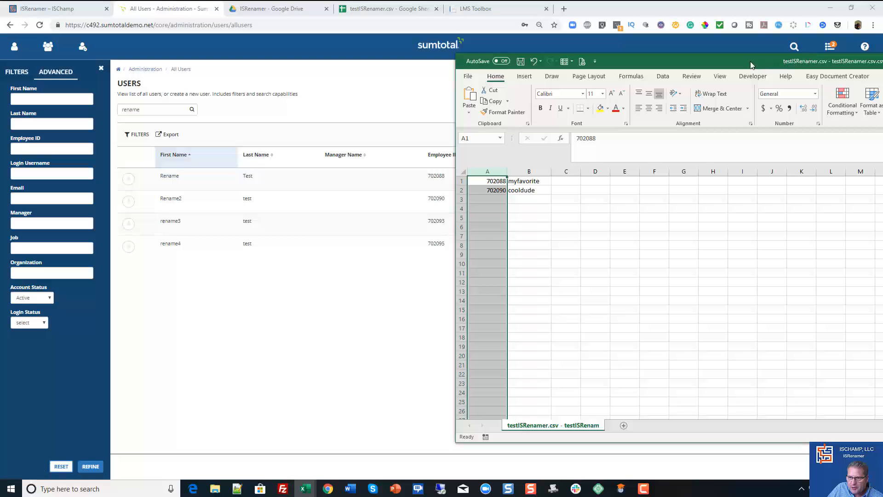
left_click_drag(752, 64, 882, 65)
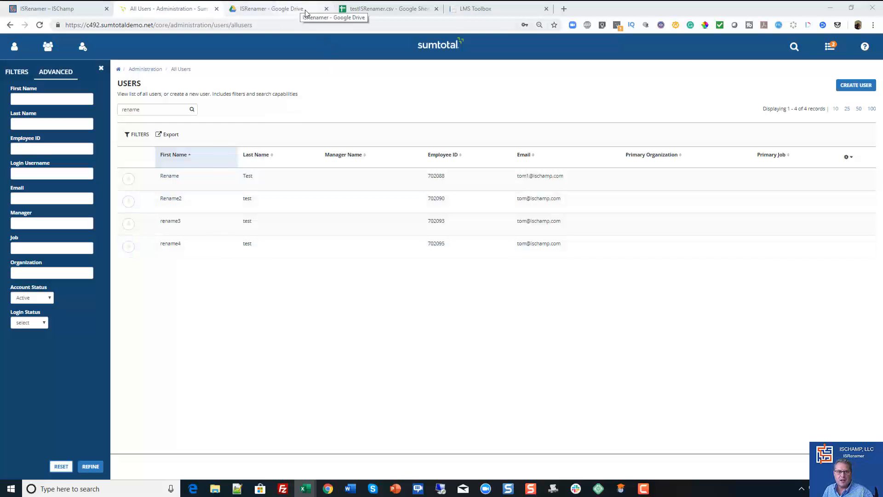
- Compare the ID mapping file's two-column format in Google Sheets, Excel and Notepad++
left_click(395, 11)
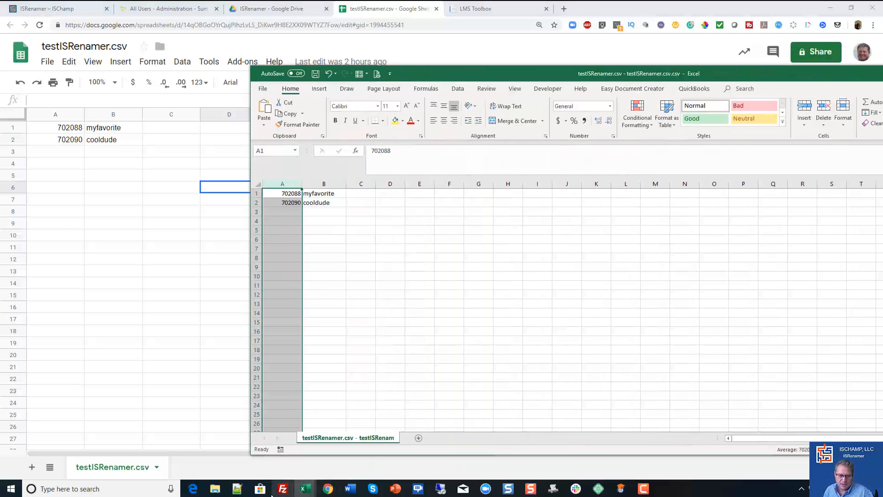
left_click(238, 490)
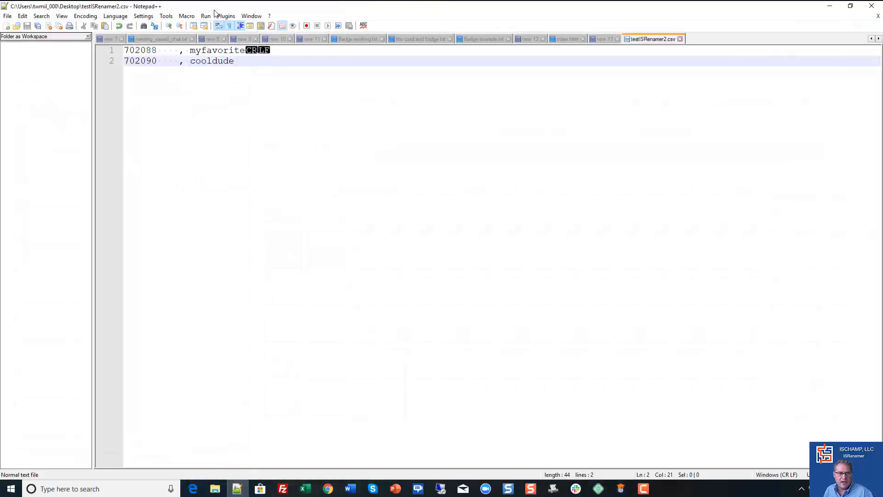
left_click(829, 8)
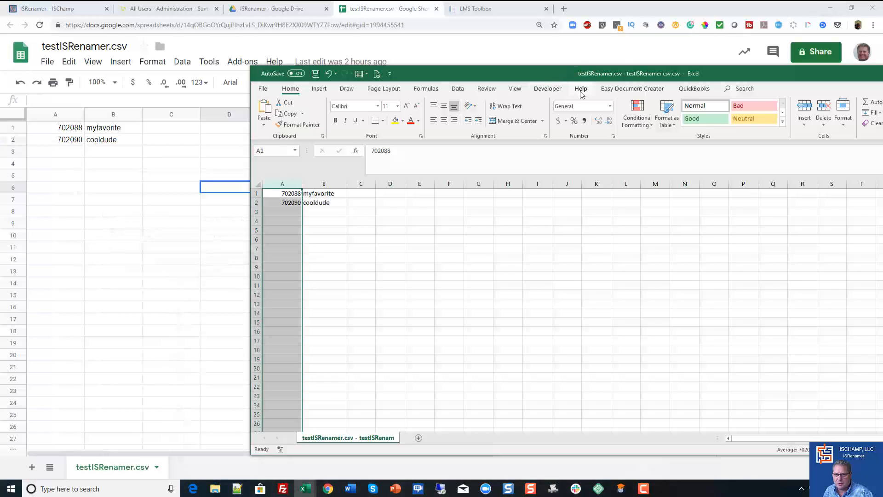
left_click_drag(547, 78, 882, 79)
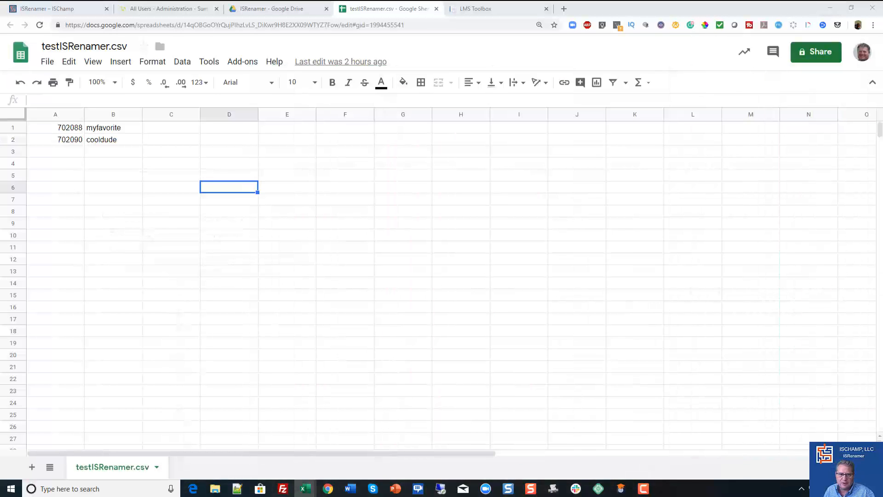
- Launch Bulk Update Employee IDs in LMS Toolbox and choose testISRenamer.csv as the file to process
left_click(478, 9)
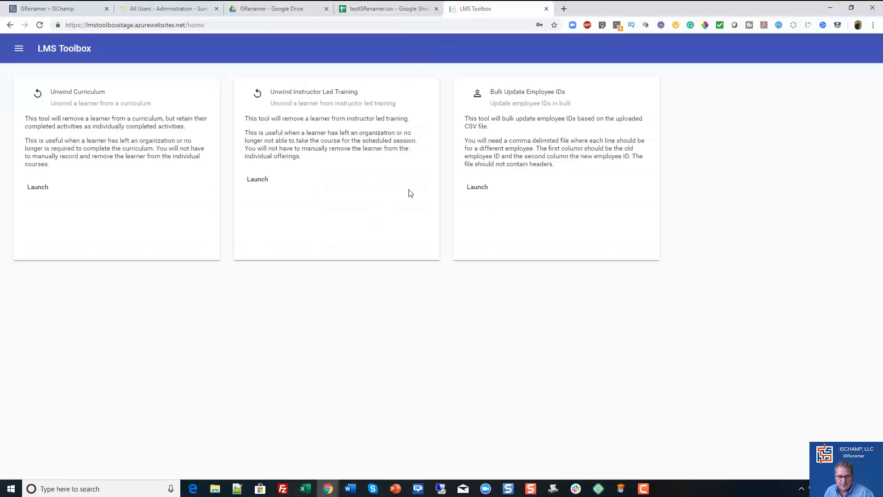
left_click(475, 187)
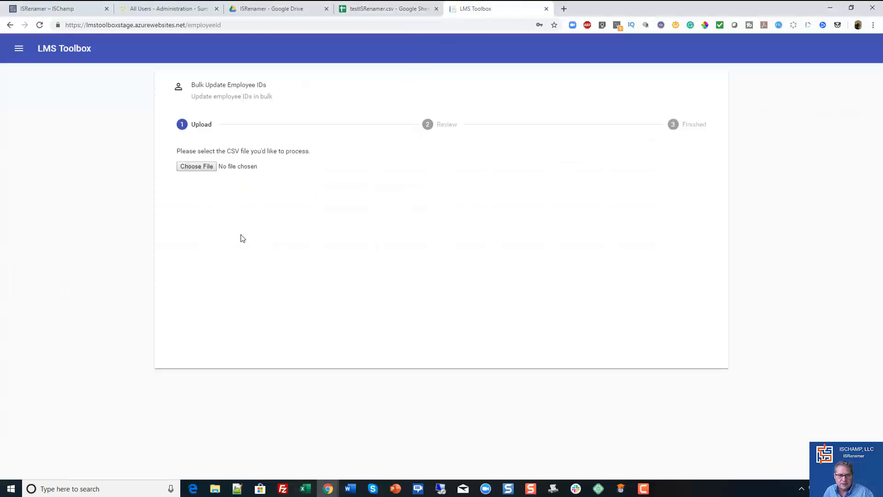
left_click(196, 168)
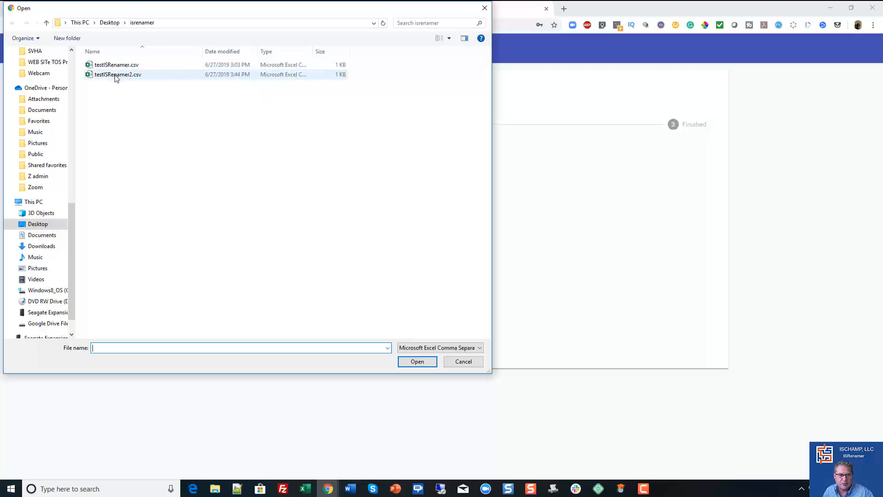
left_click(119, 68)
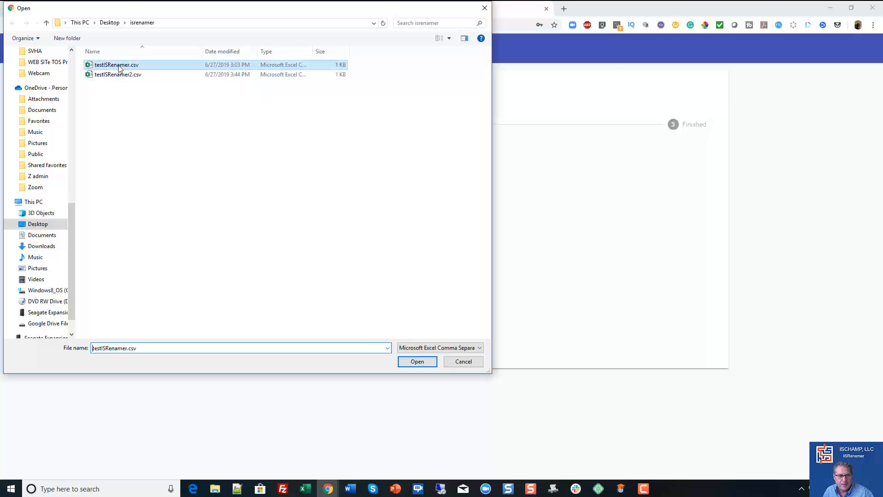
left_click(407, 362)
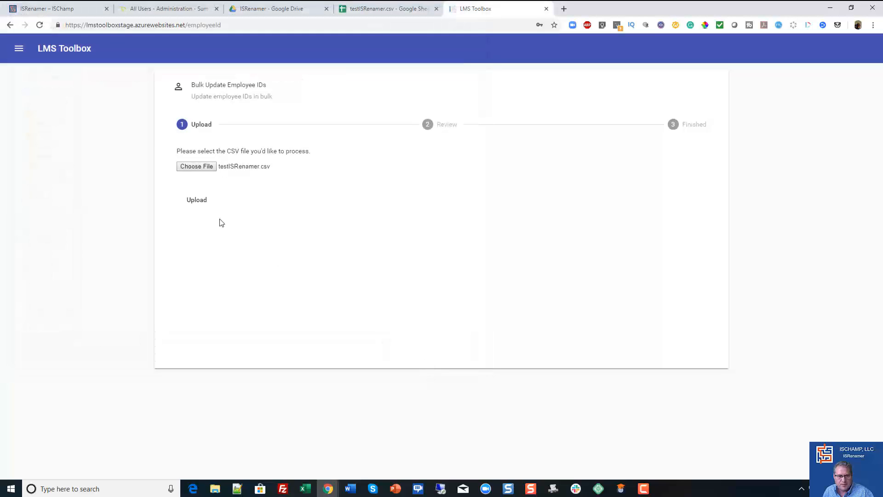
- Upload the chosen CSV file, process its employee ID changes, and exit the finished bulk update
left_click(199, 203)
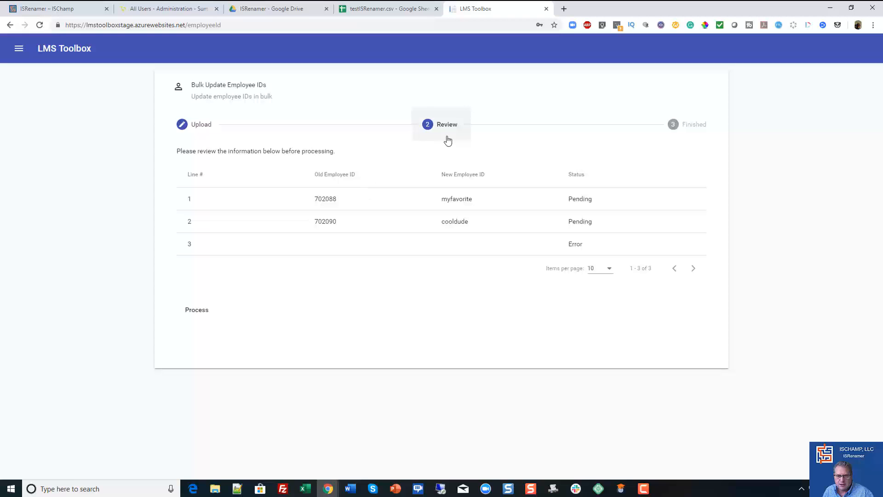
left_click(200, 311)
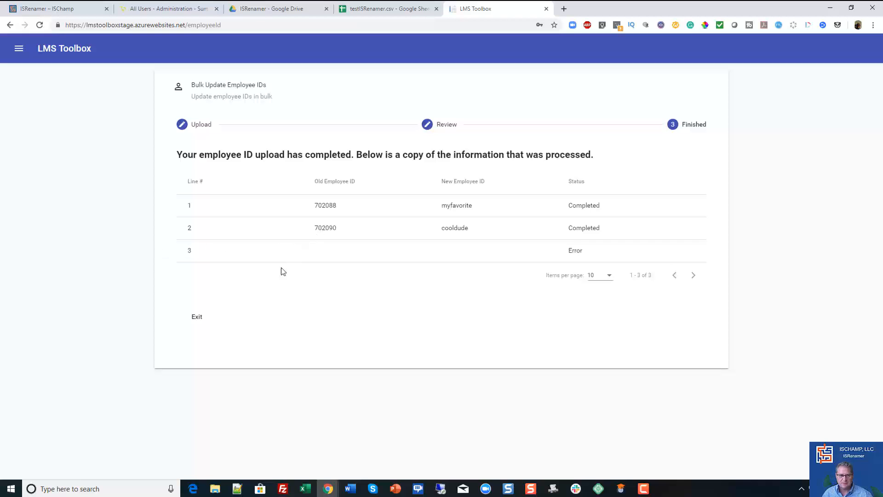
left_click(196, 316)
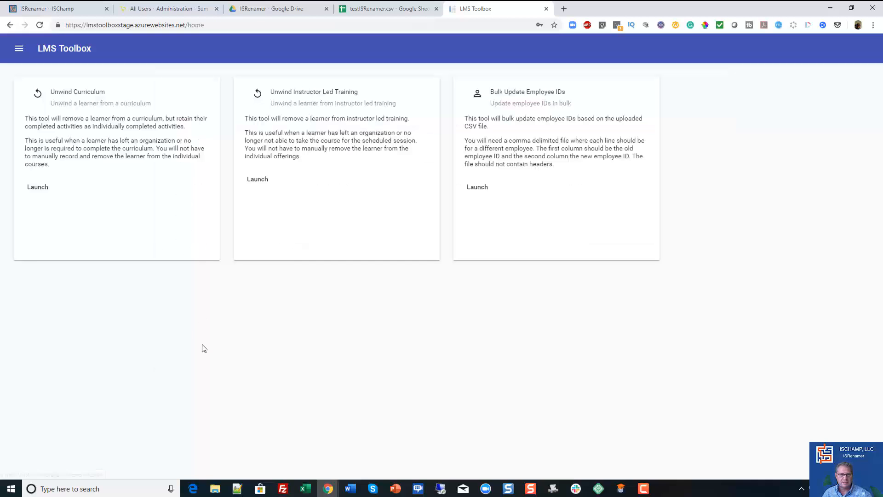
- Switch to SumTotal and reopen the All Users list from the common user administration objects
left_click(199, 13)
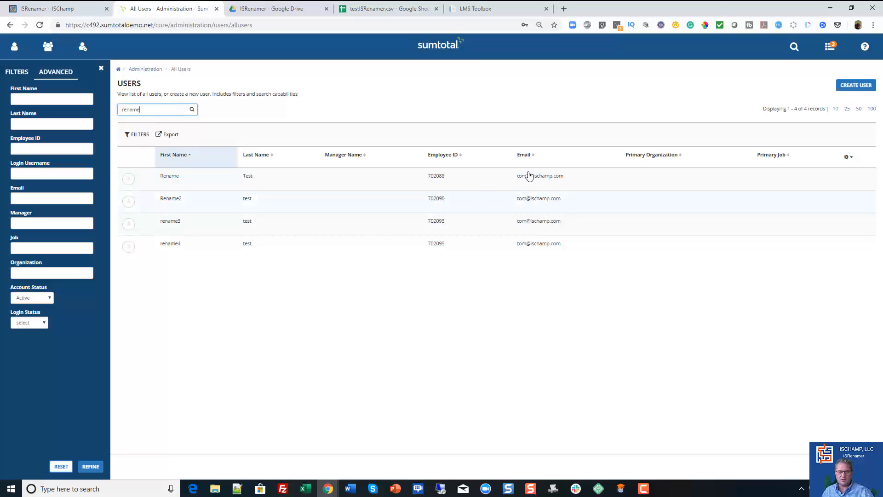
left_click(82, 46)
left_click(45, 91)
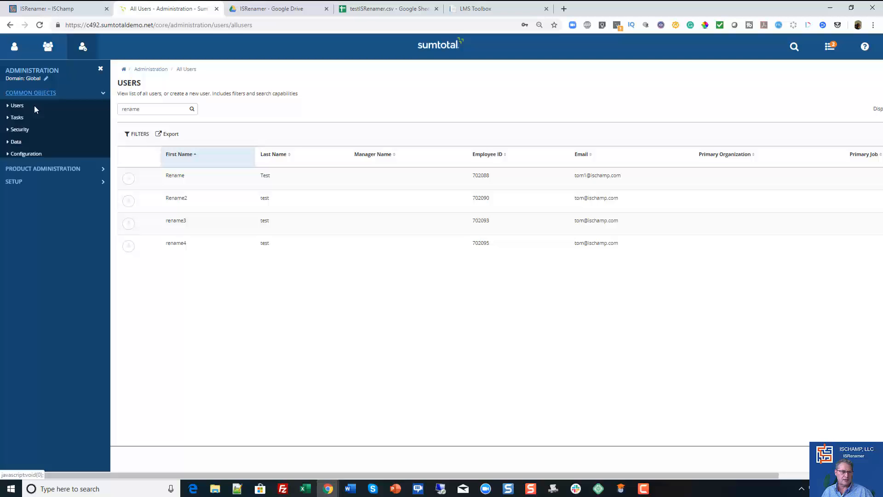
left_click(31, 107)
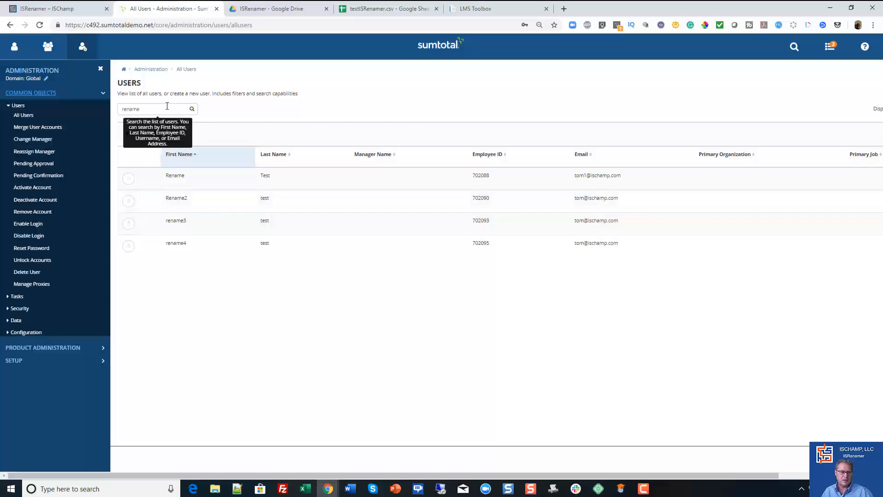
left_click(411, 124)
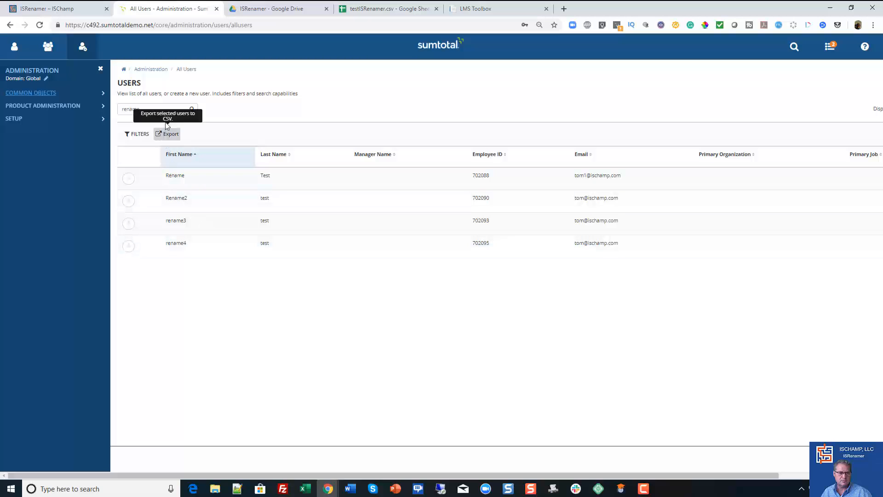
left_click(174, 109)
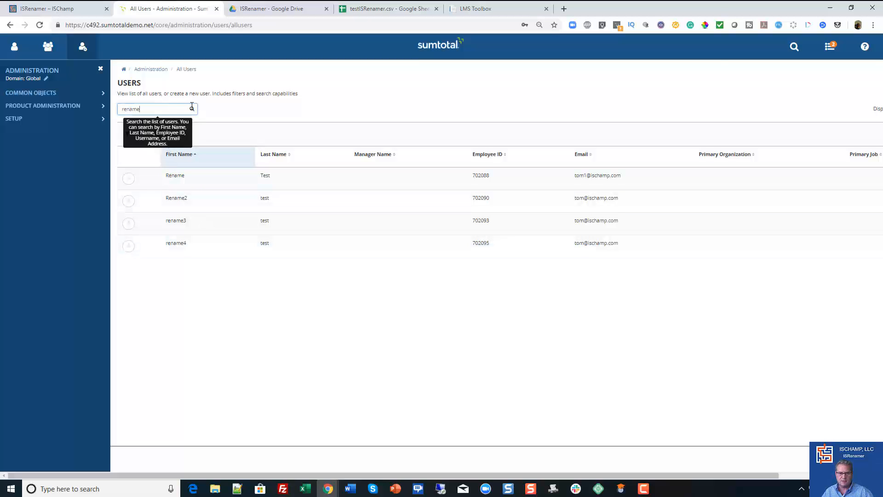
left_click(46, 93)
left_click(31, 116)
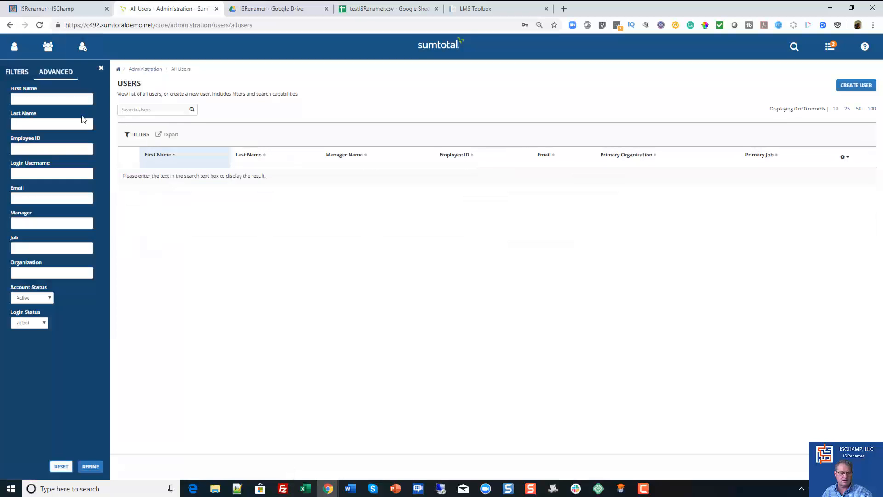
- Search the users for "rename" and check their employee IDs against the mapping file in Excel
left_click(148, 109)
type("re")
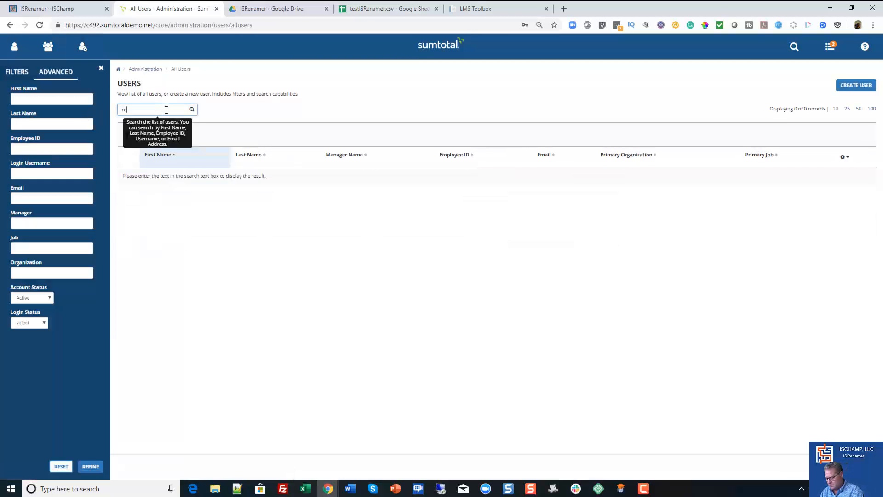
type("name")
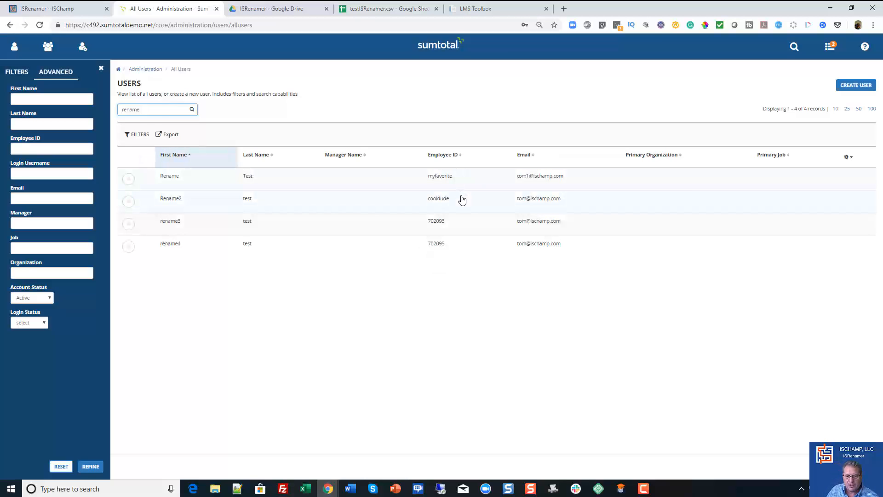
left_click_drag(882, 69, 589, 69)
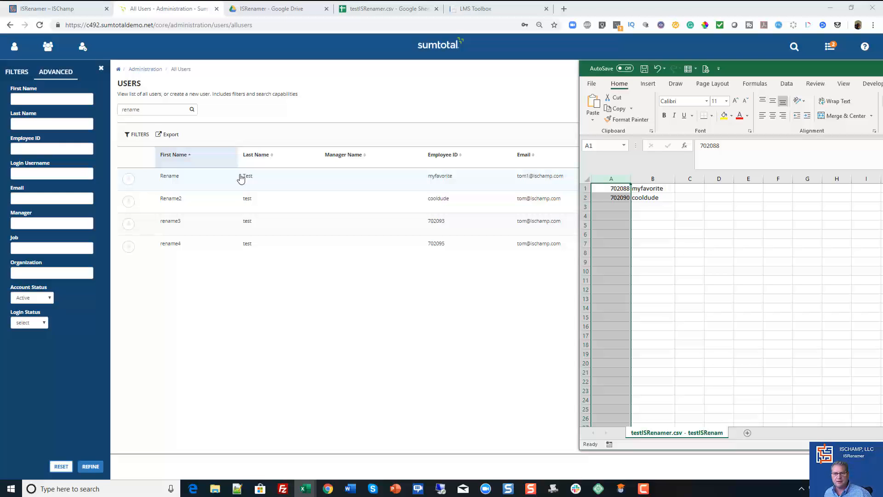
- Leave the SumTotal user list and return to the LMS Toolbox home page
left_click(55, 9)
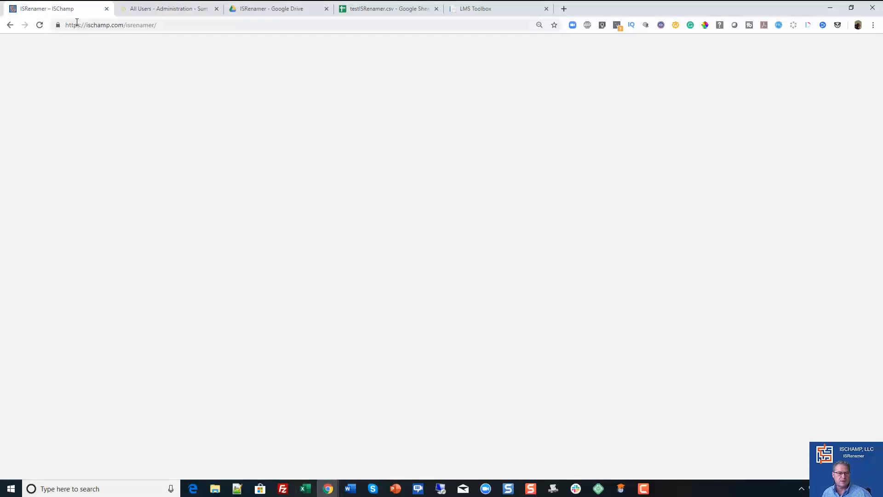
left_click(474, 9)
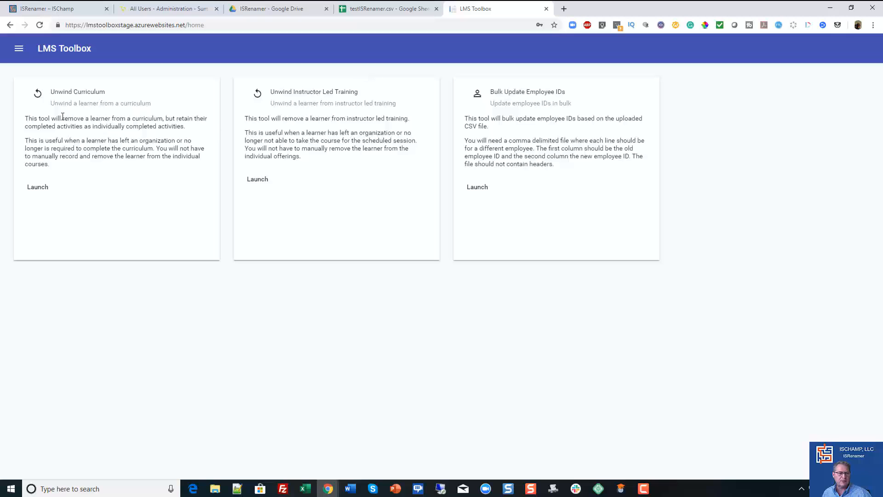